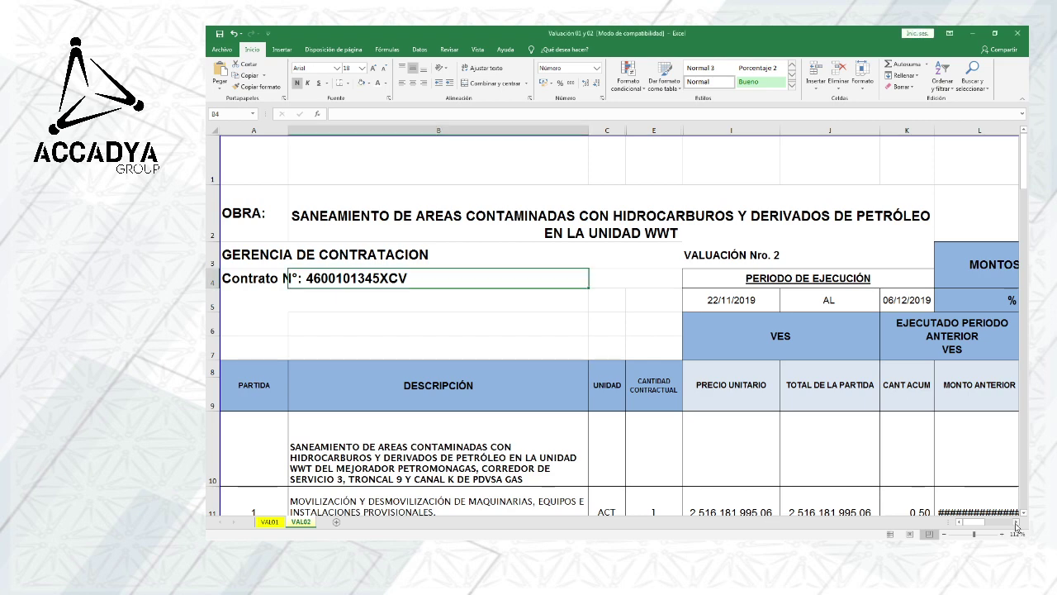
# Step: Check the start and end dates of the execution period in the VAL02 sheet header
pyautogui.click(1017, 526)
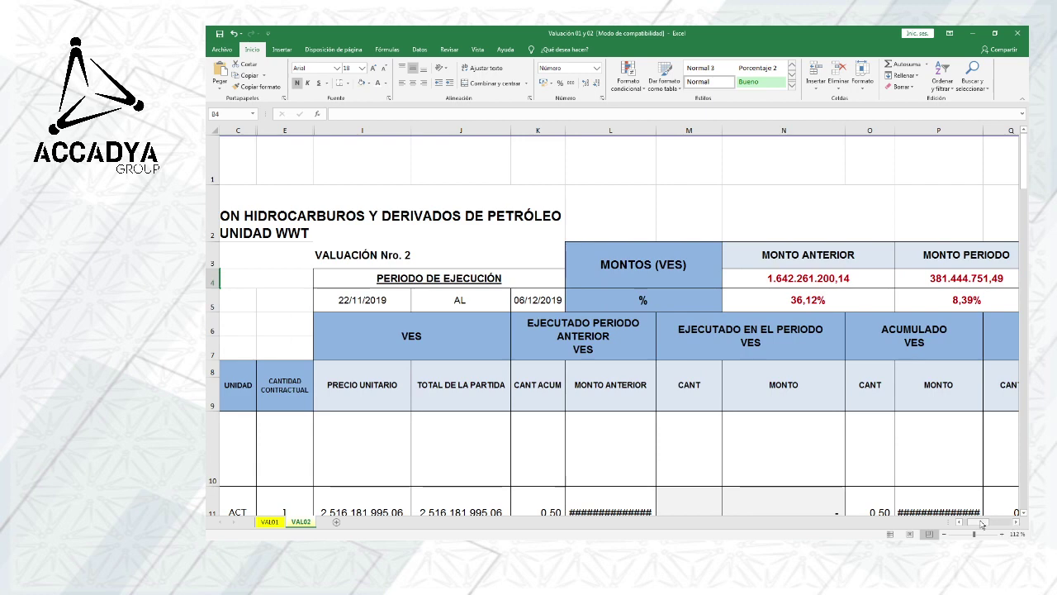
pyautogui.click(371, 304)
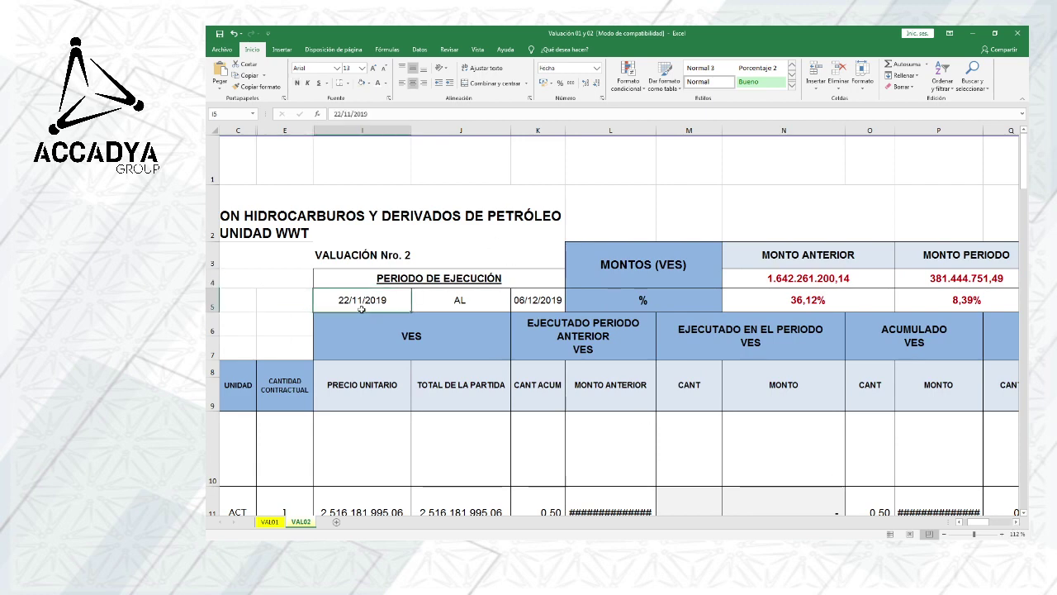
pyautogui.click(535, 305)
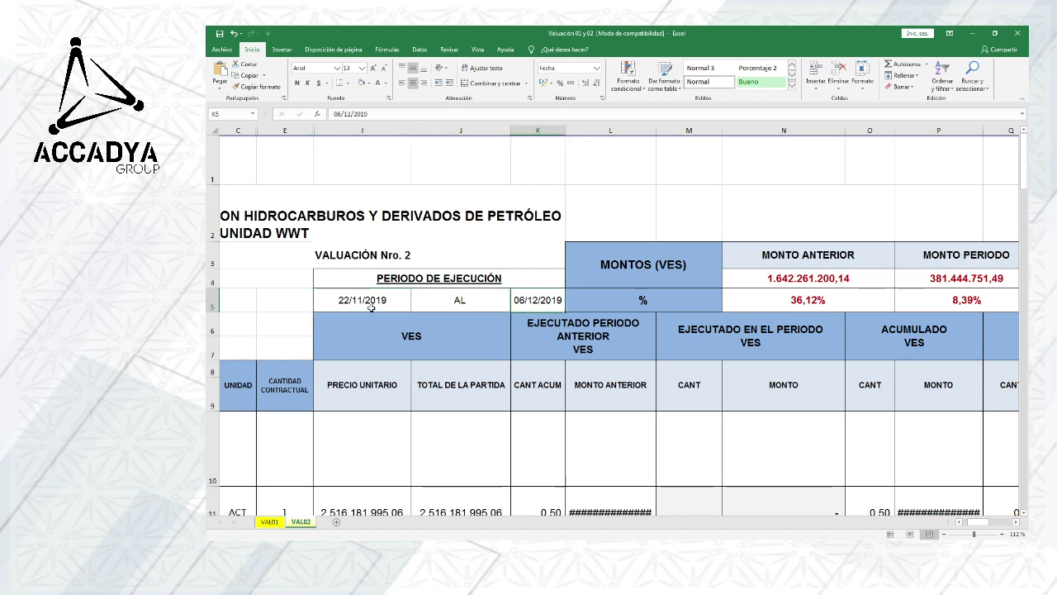
# Step: Review the first entries of the work item list, including the number and description of the mobilization and demobilization item
pyautogui.click(958, 522)
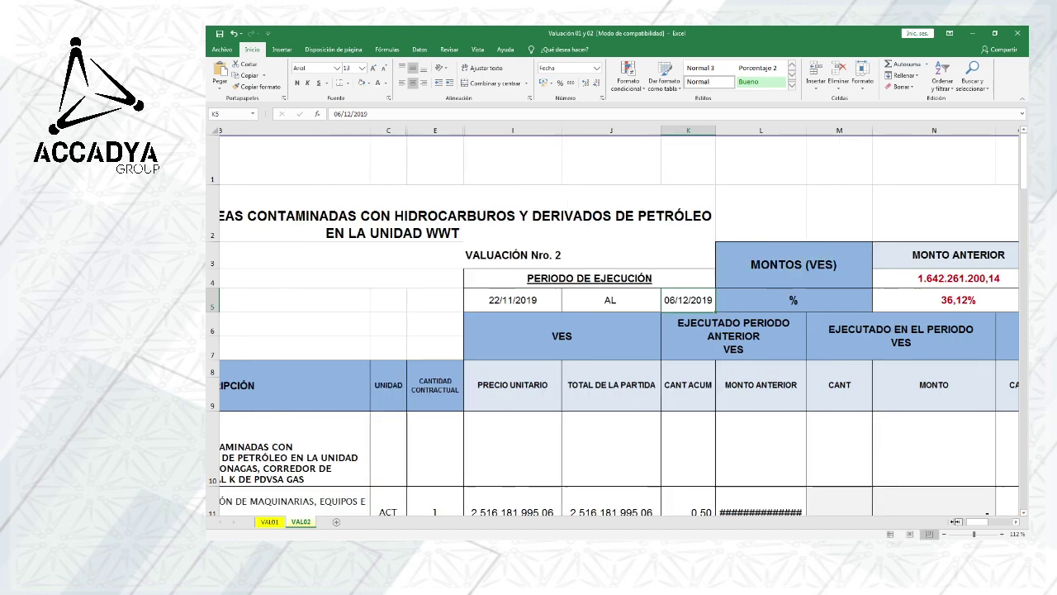
pyautogui.click(956, 521)
pyautogui.scroll(-1, 376, 322)
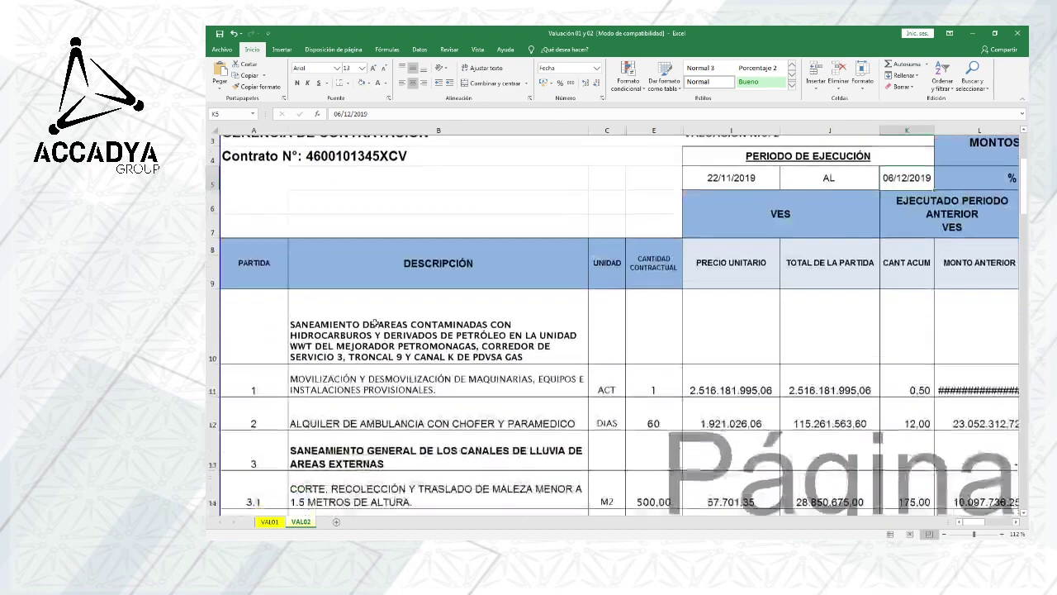
pyautogui.scroll(-2, 376, 323)
pyautogui.scroll(1, 372, 318)
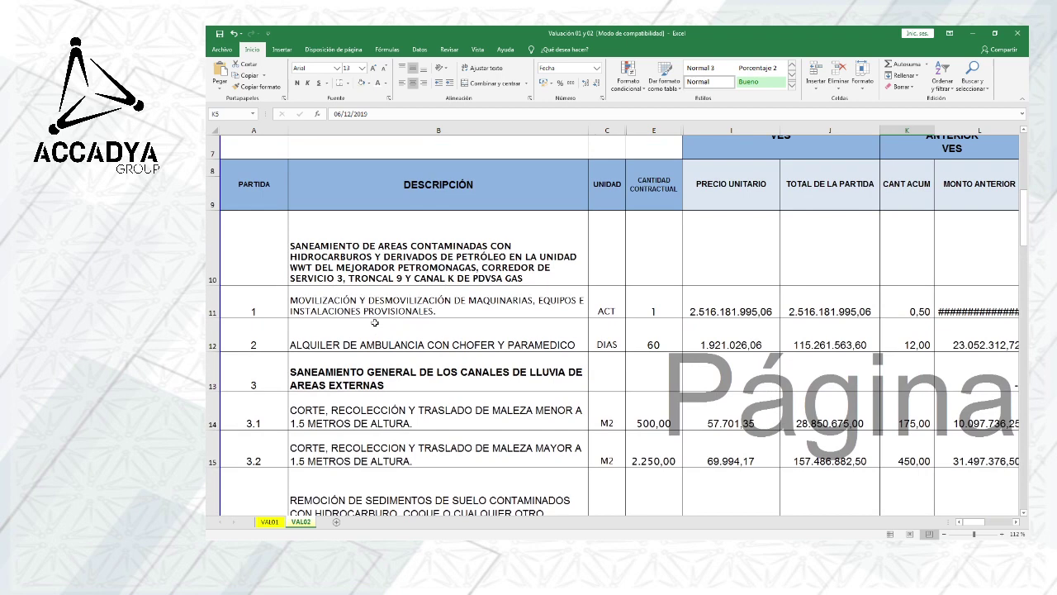
pyautogui.click(345, 268)
pyautogui.click(348, 307)
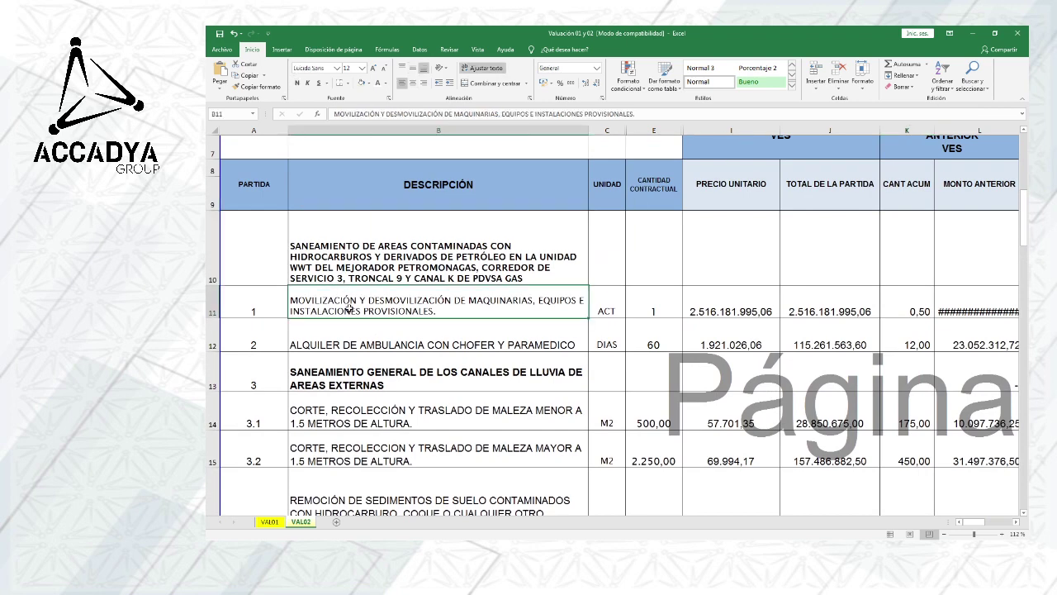
pyautogui.click(274, 308)
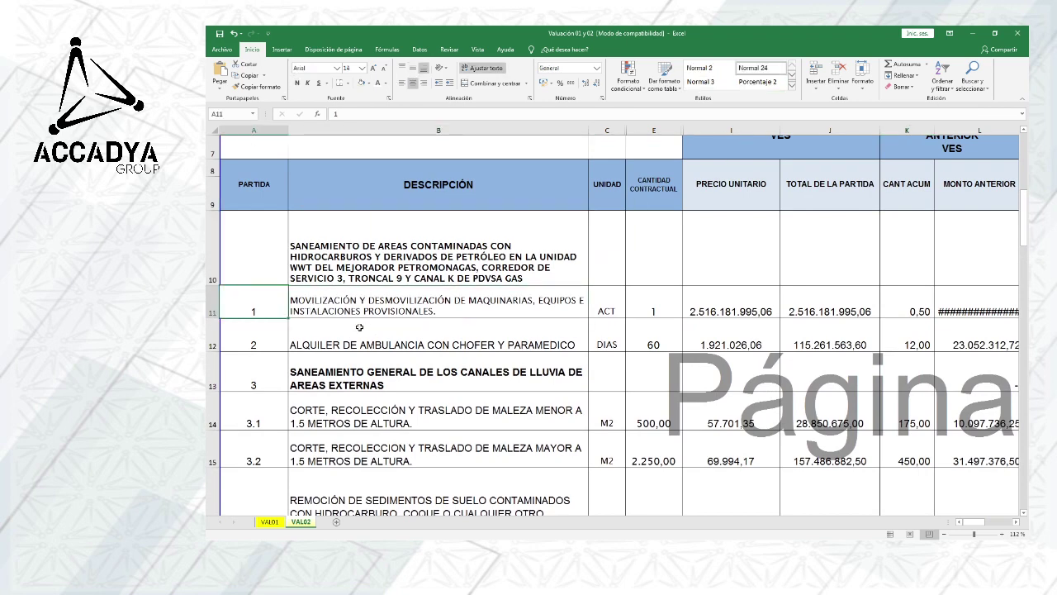
# Step: Read the descriptions of the ambulance rental, the rain channel cleanup heading and sub-item 3.1
pyautogui.scroll(-1, 359, 327)
pyautogui.click(369, 269)
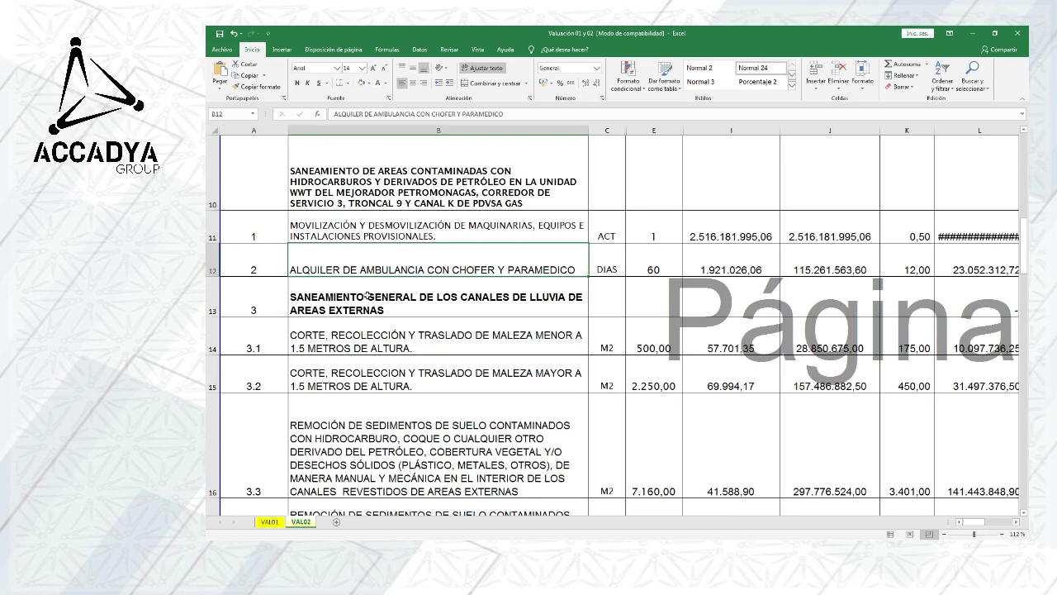
pyautogui.click(367, 295)
pyautogui.click(351, 332)
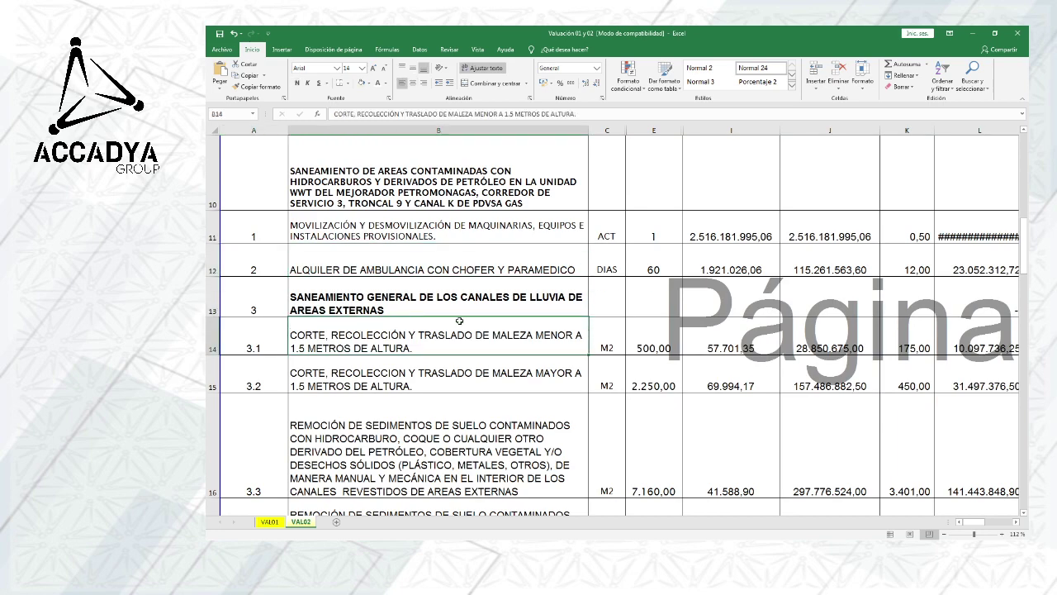
# Step: Examine the UNIDAD and CANTIDAD CONTRACTUAL columns and their entries for the ambulance rental item
pyautogui.scroll(3, 629, 315)
pyautogui.scroll(-2, 629, 315)
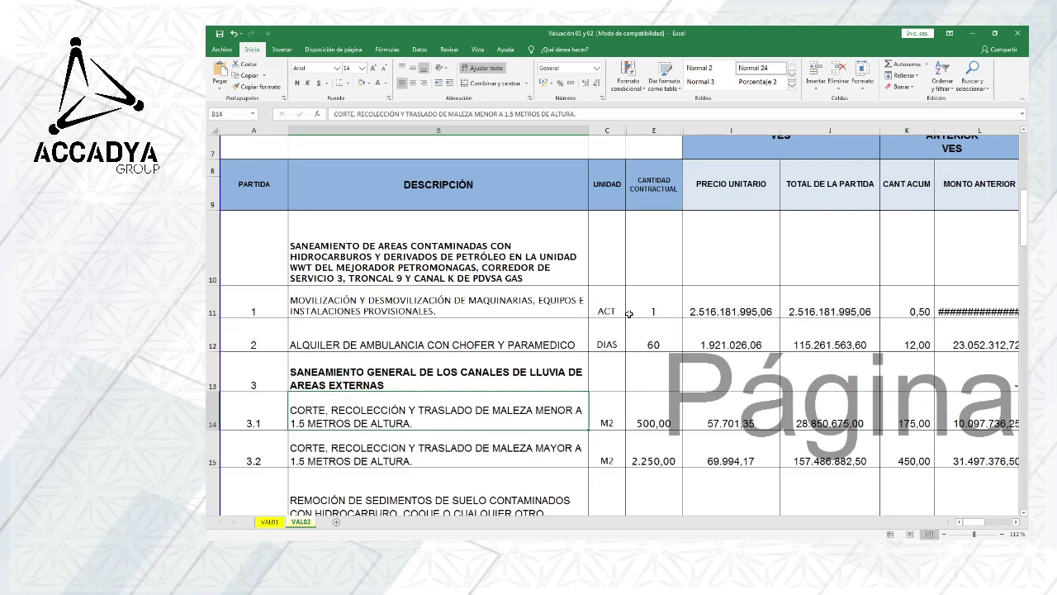
pyautogui.click(612, 196)
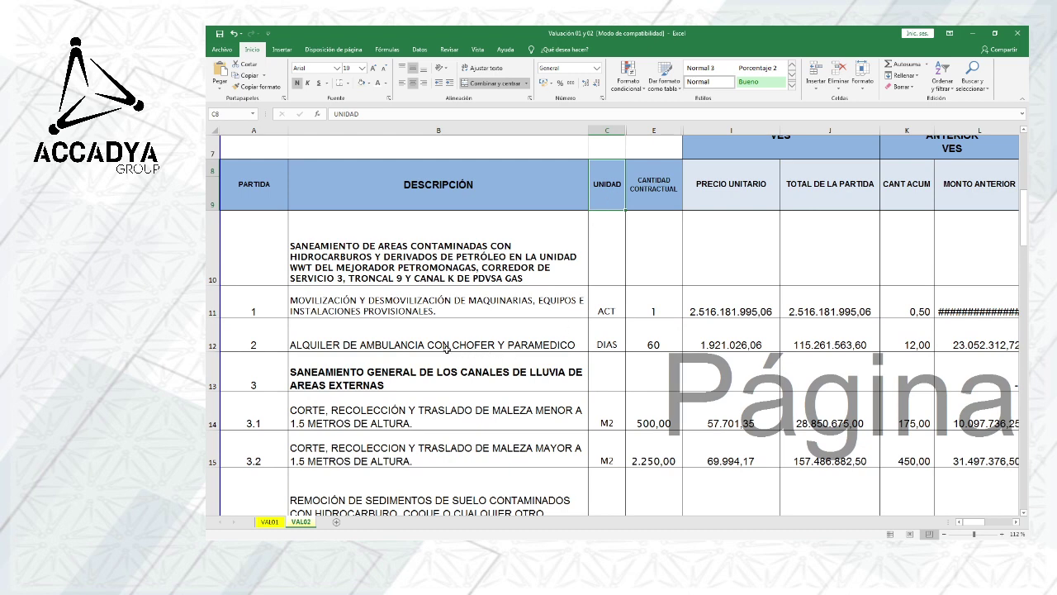
pyautogui.click(420, 340)
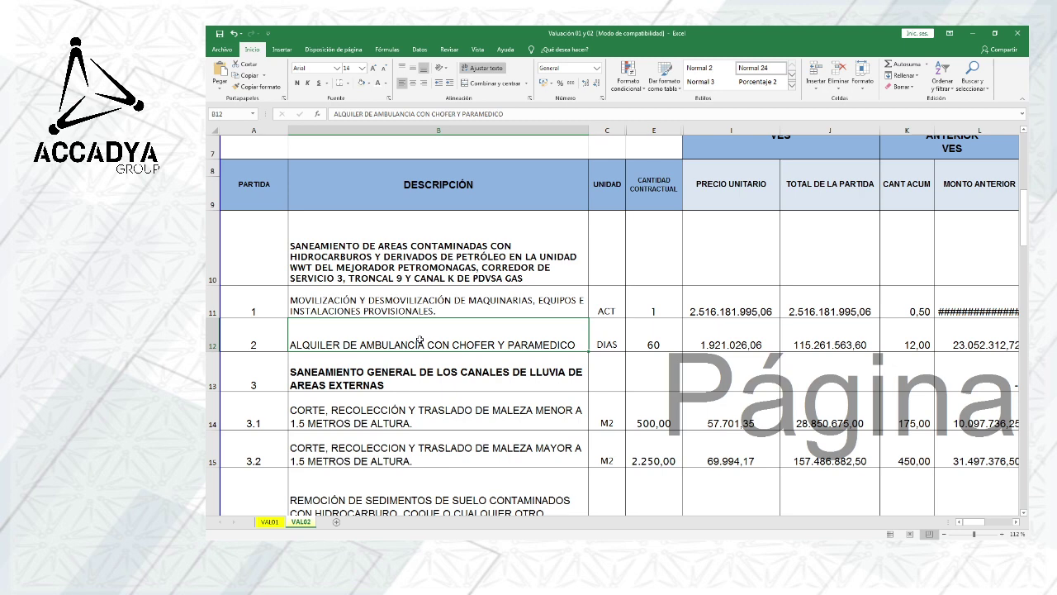
pyautogui.click(611, 339)
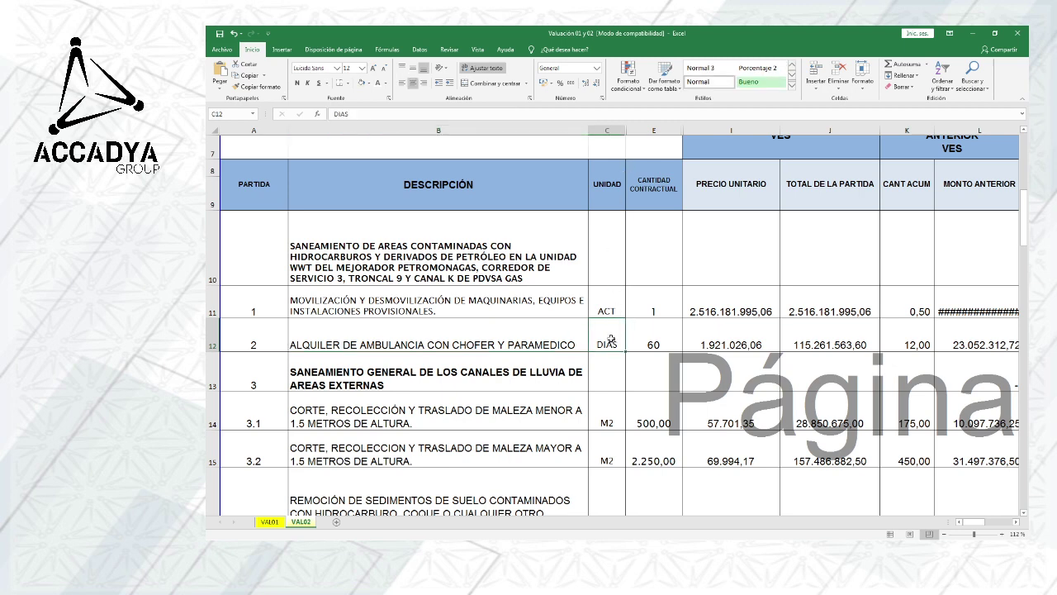
pyautogui.click(669, 202)
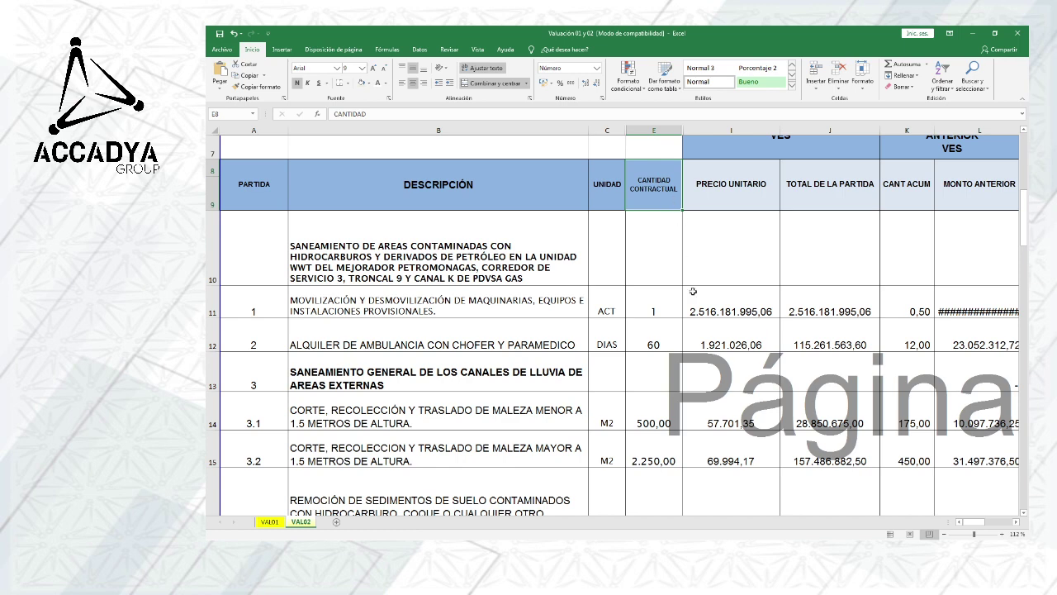
pyautogui.click(662, 342)
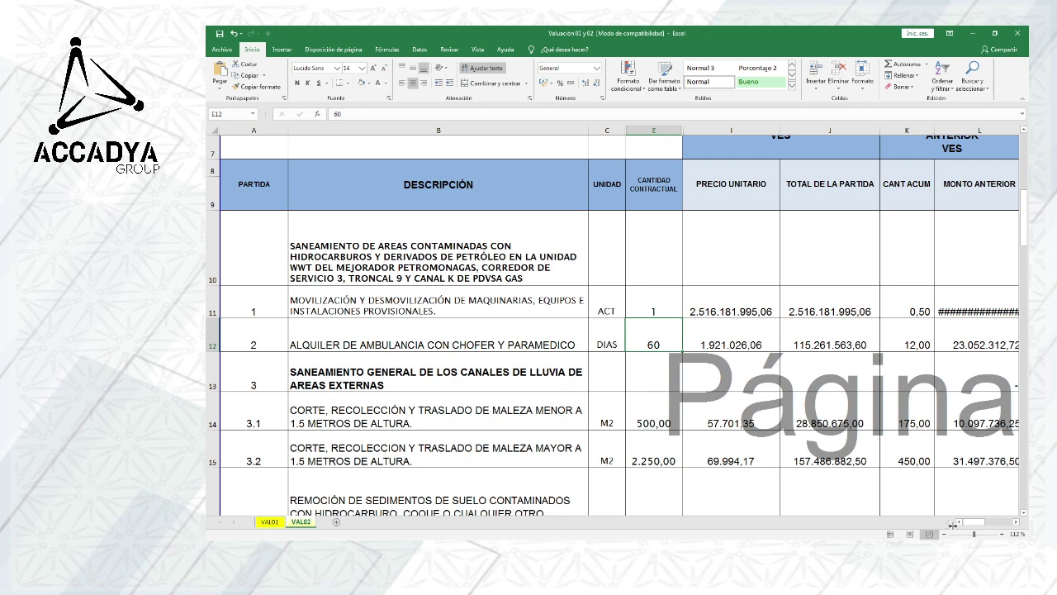
# Step: Inspect the ambulance rental item's unit price and the formula behind its TOTAL DE LA PARTIDA in J12
pyautogui.click(1016, 522)
pyautogui.click(1017, 522)
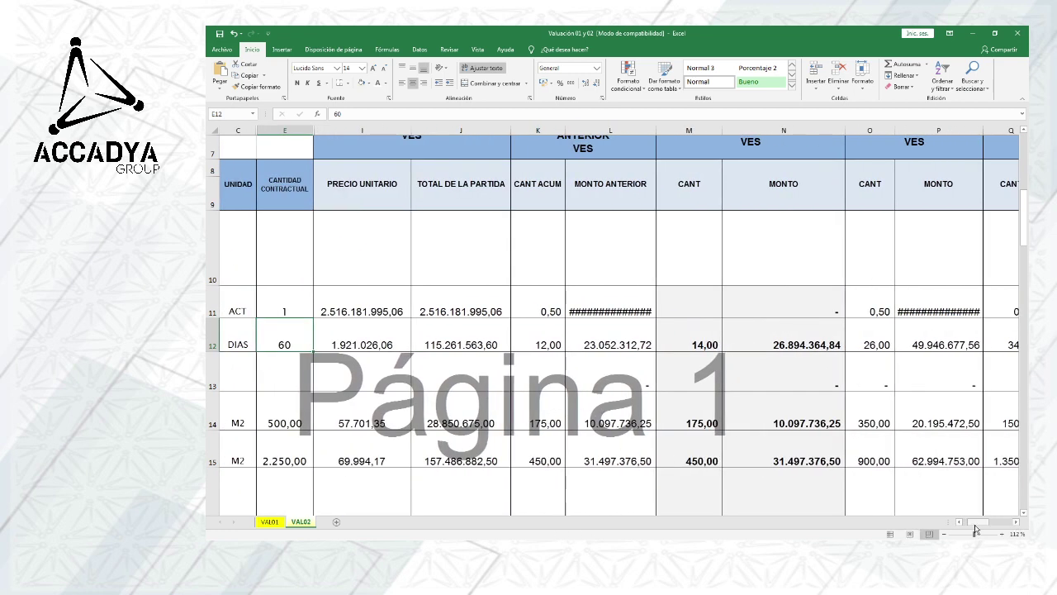
pyautogui.moveTo(978, 522); pyautogui.dragTo(972, 526)
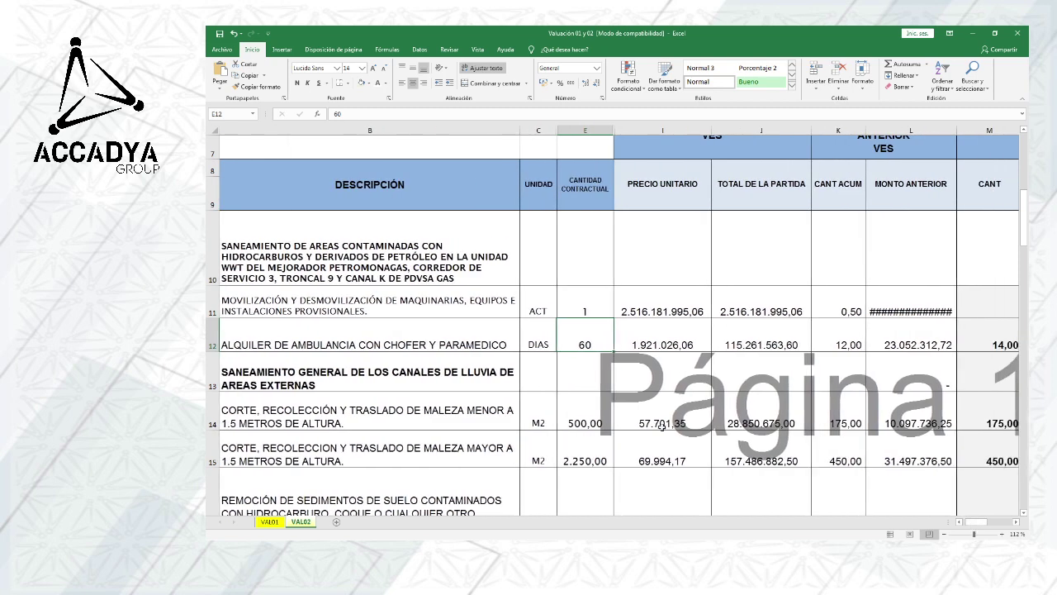
pyautogui.click(656, 345)
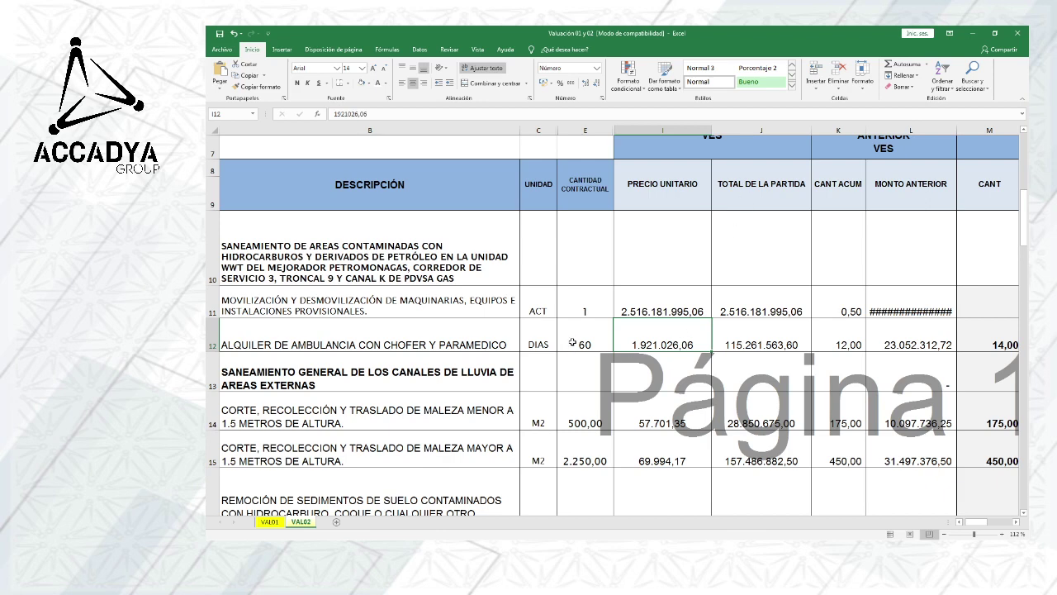
pyautogui.click(733, 343)
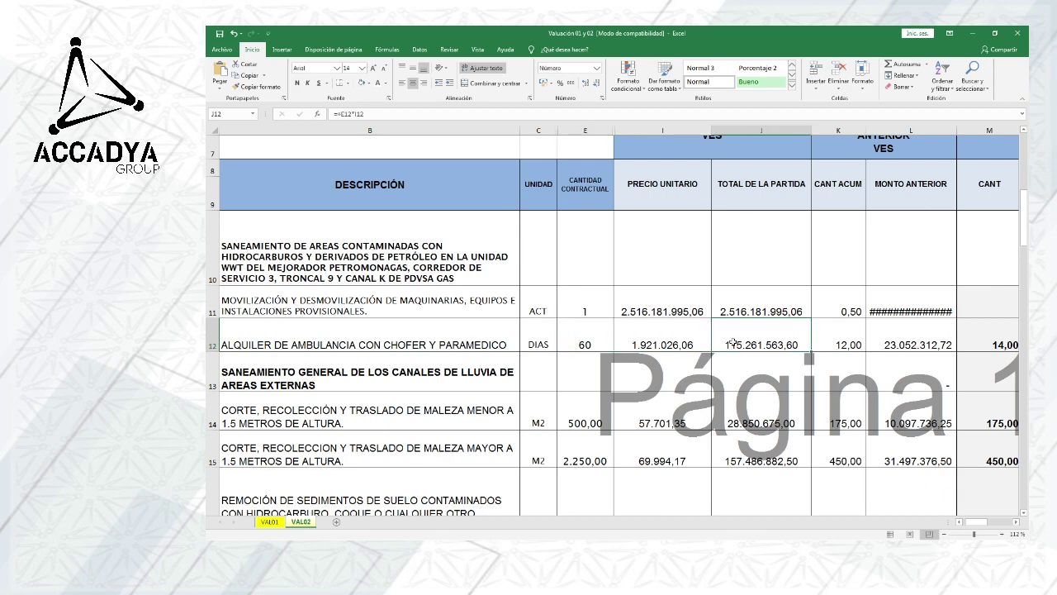
pyautogui.click(426, 114)
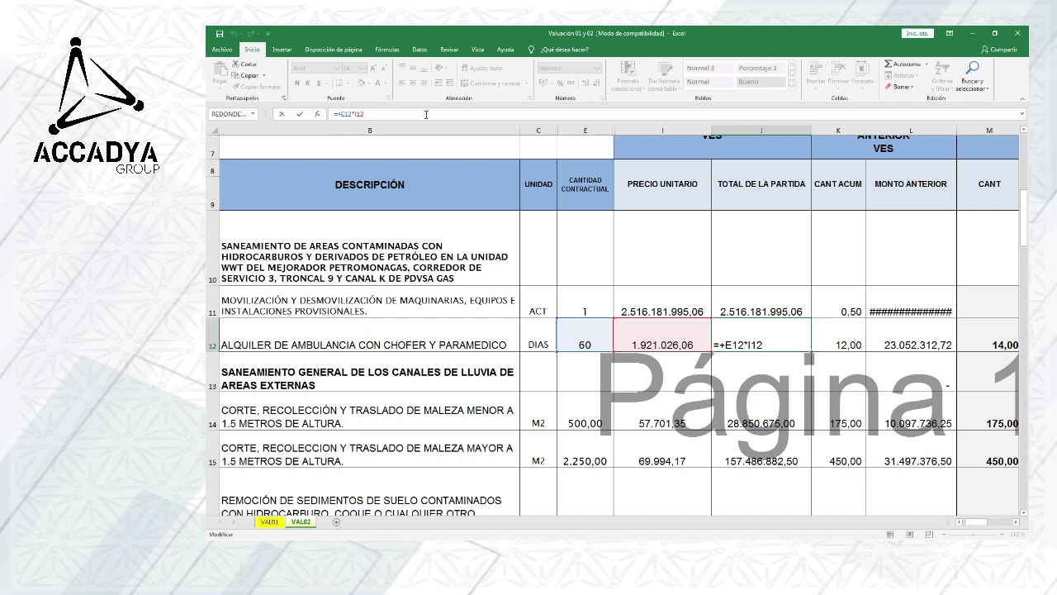
pyautogui.press('Return')
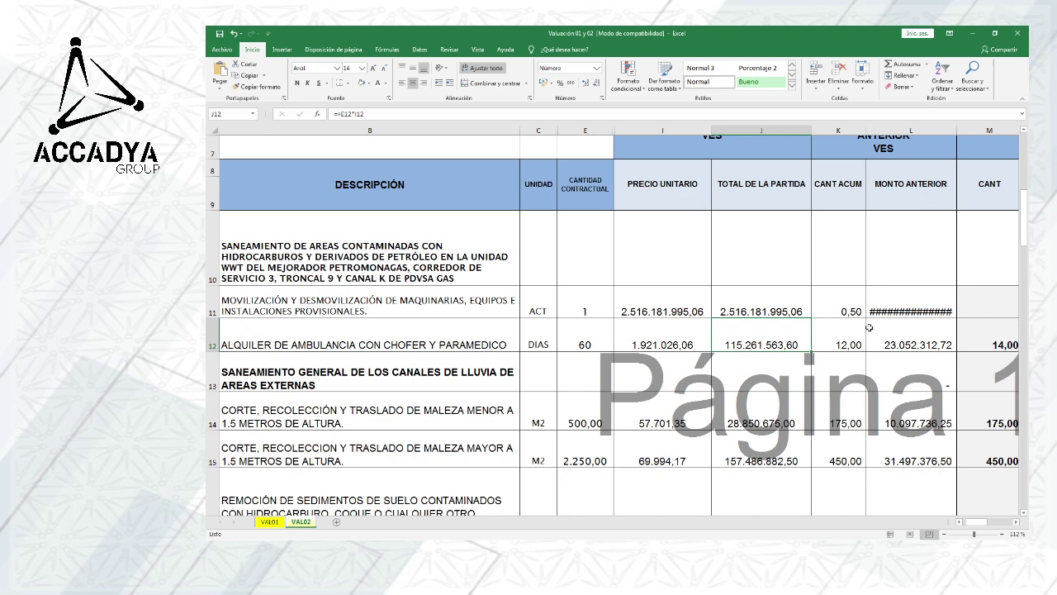
# Step: Compare the ambulance item's previously executed quantity in K12 with the valuation's execution period dates
pyautogui.click(1017, 522)
pyautogui.click(549, 336)
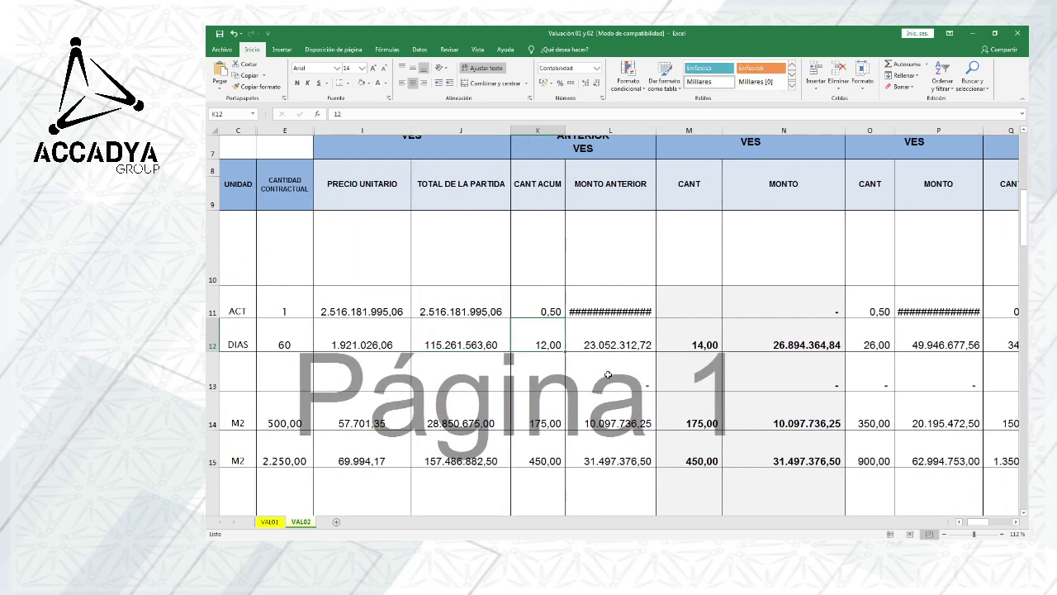
pyautogui.scroll(1, 612, 380)
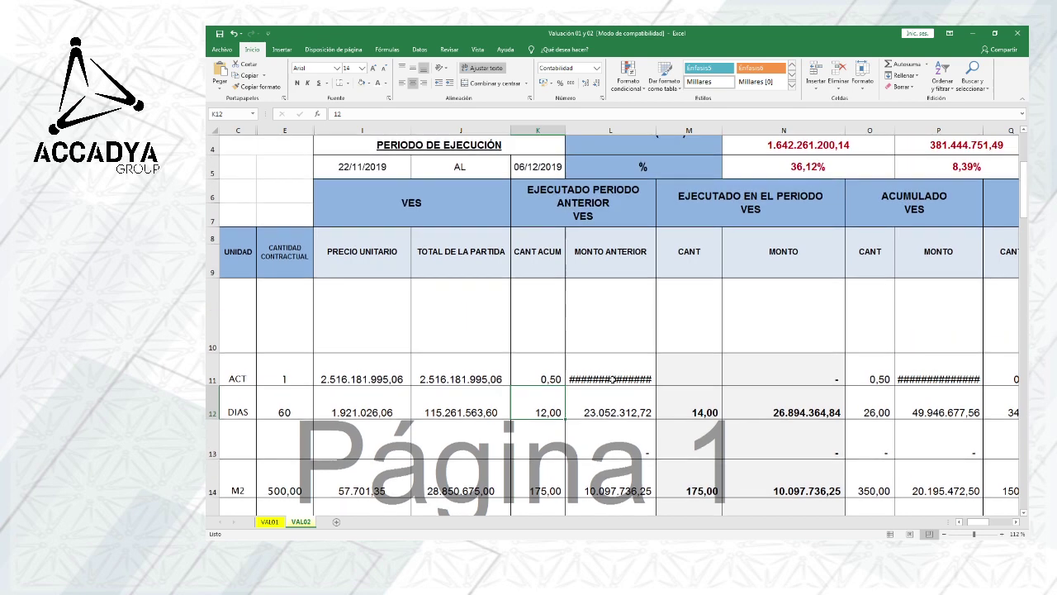
pyautogui.scroll(1, 612, 379)
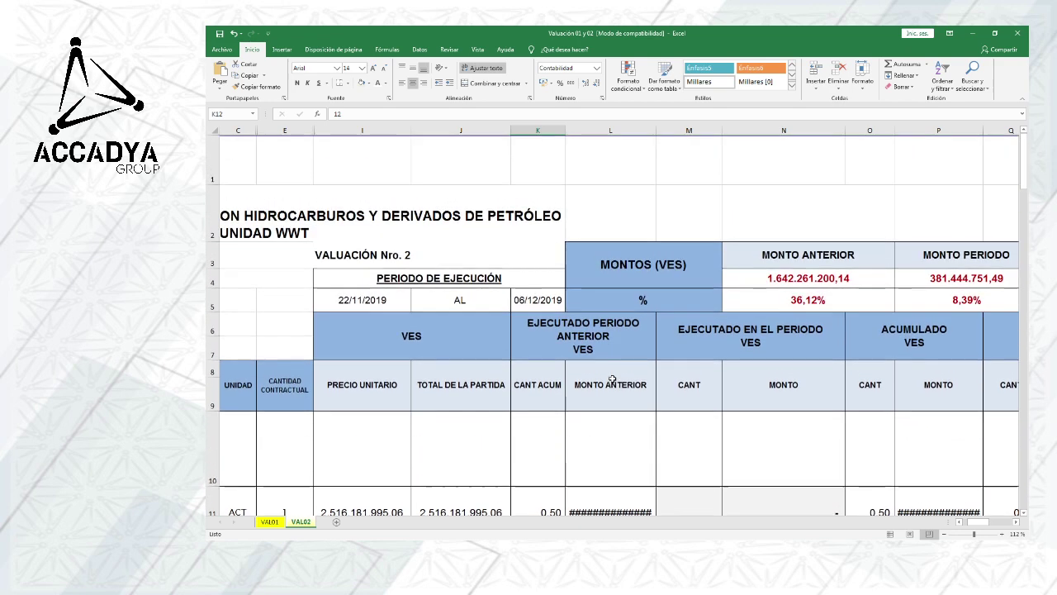
pyautogui.click(374, 306)
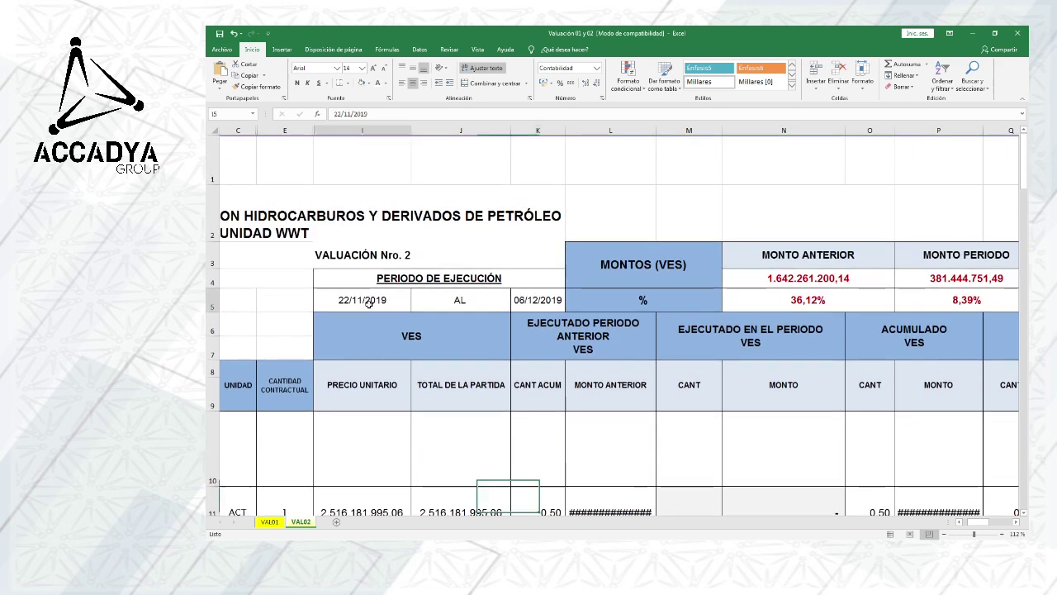
pyautogui.click(539, 308)
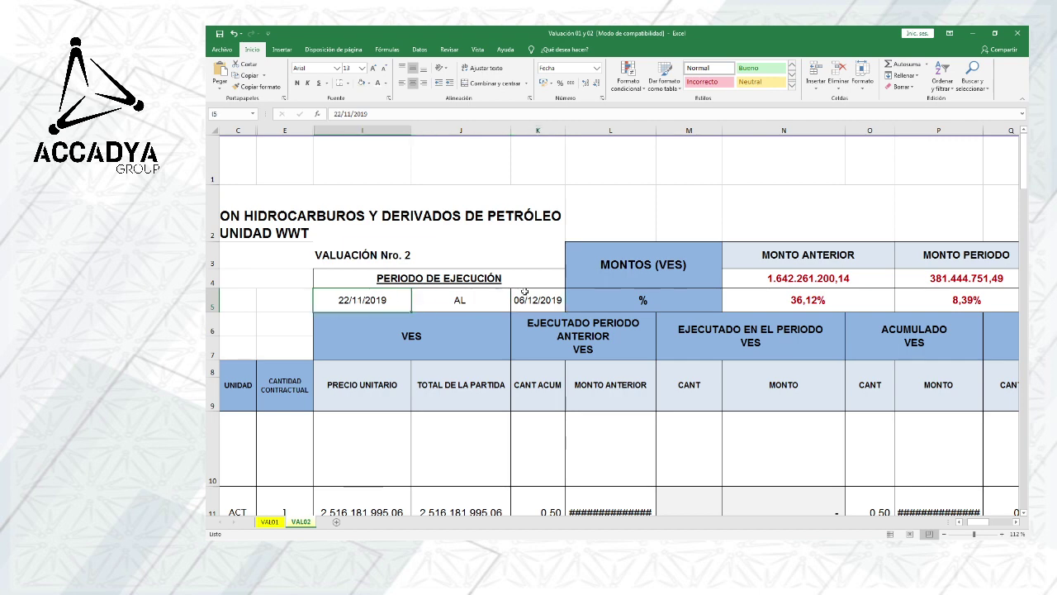
pyautogui.scroll(-2, 550, 297)
pyautogui.scroll(-1, 557, 306)
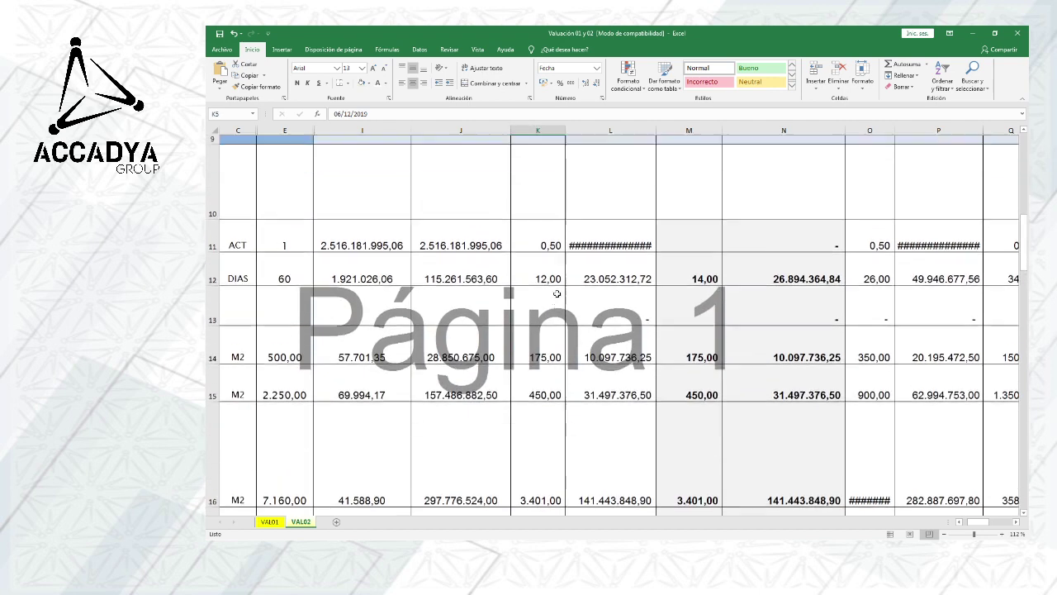
pyautogui.scroll(1, 553, 318)
pyautogui.click(542, 337)
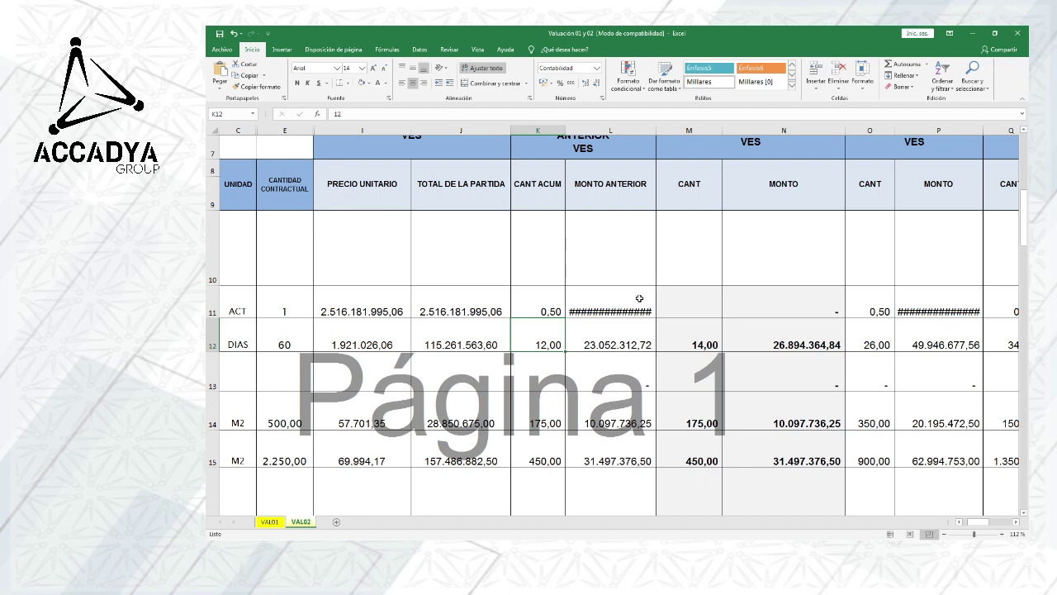
# Step: Inspect the ambulance item's previous amount formula in L12 and compare its previous and current period quantities
pyautogui.click(623, 344)
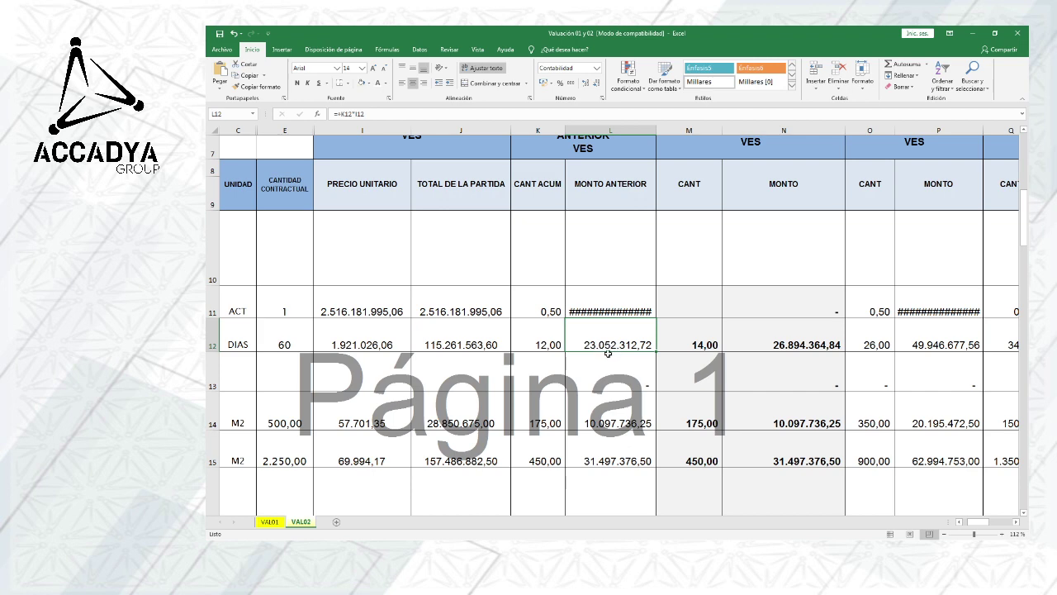
pyautogui.click(704, 344)
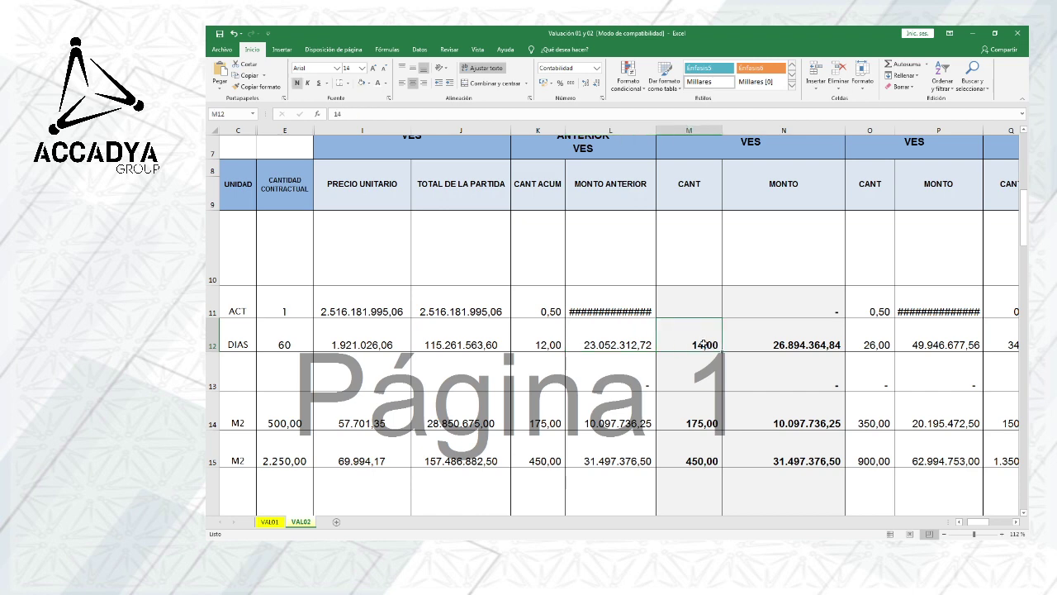
pyautogui.click(544, 345)
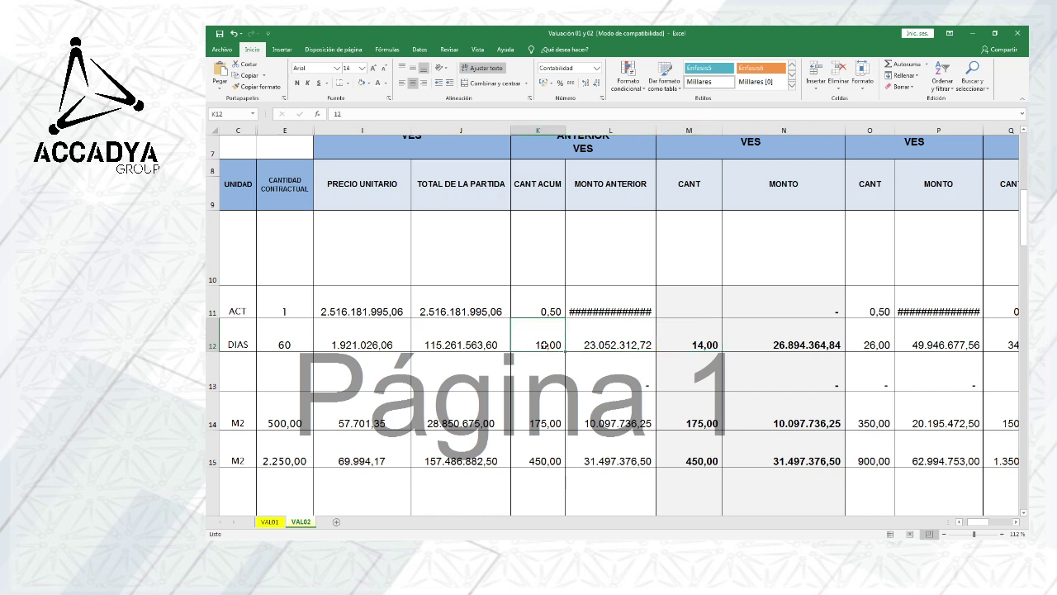
pyautogui.click(715, 345)
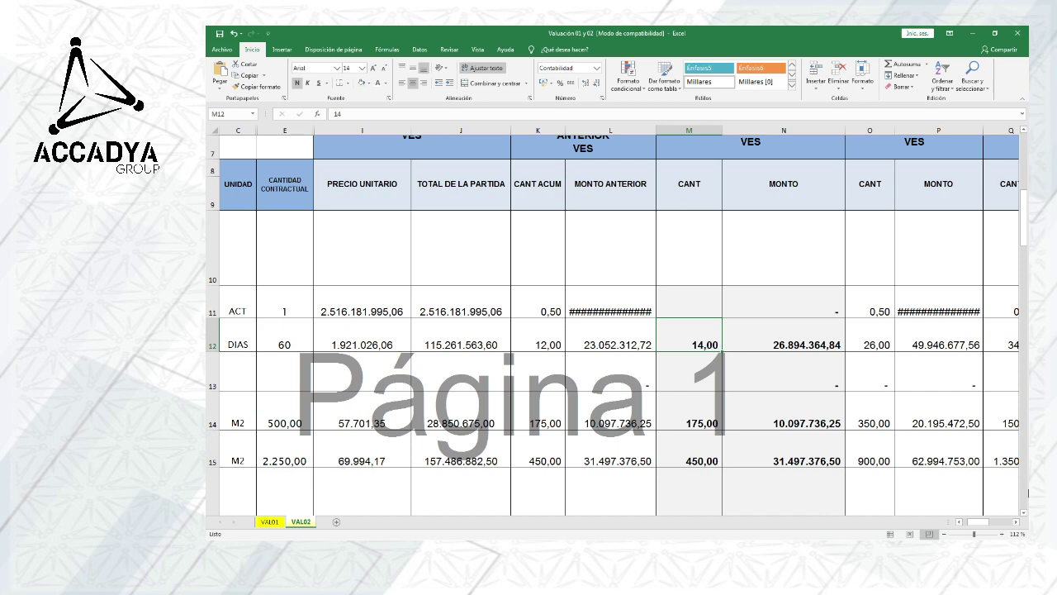
# Step: Inspect the ambulance item's executed quantity in M12 and the amount formula in N12 under EJECUTADO EN EL PERIODO
pyautogui.click(1016, 522)
pyautogui.click(1016, 522)
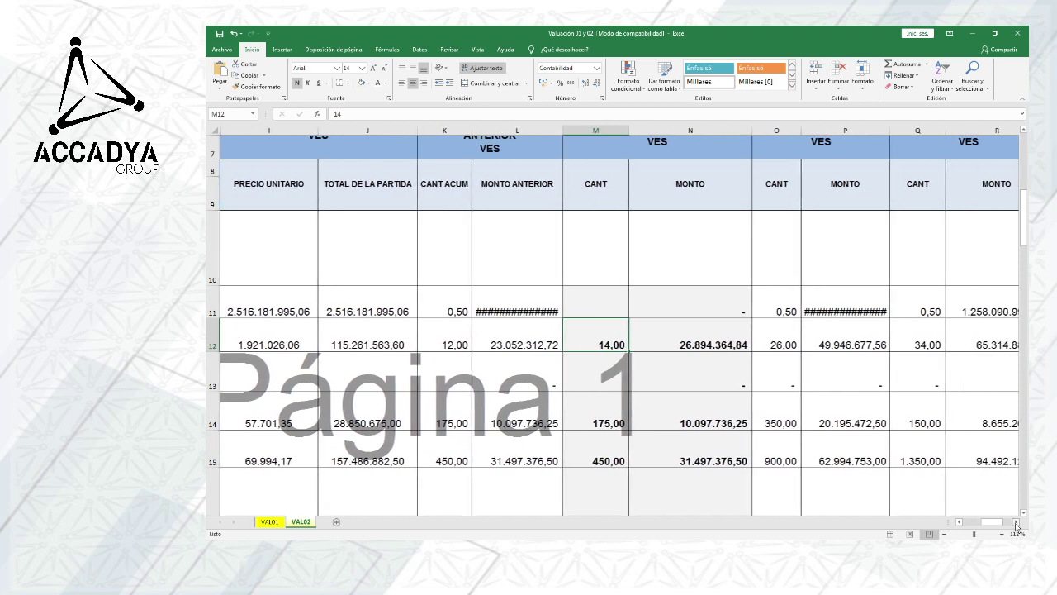
pyautogui.scroll(1, 693, 372)
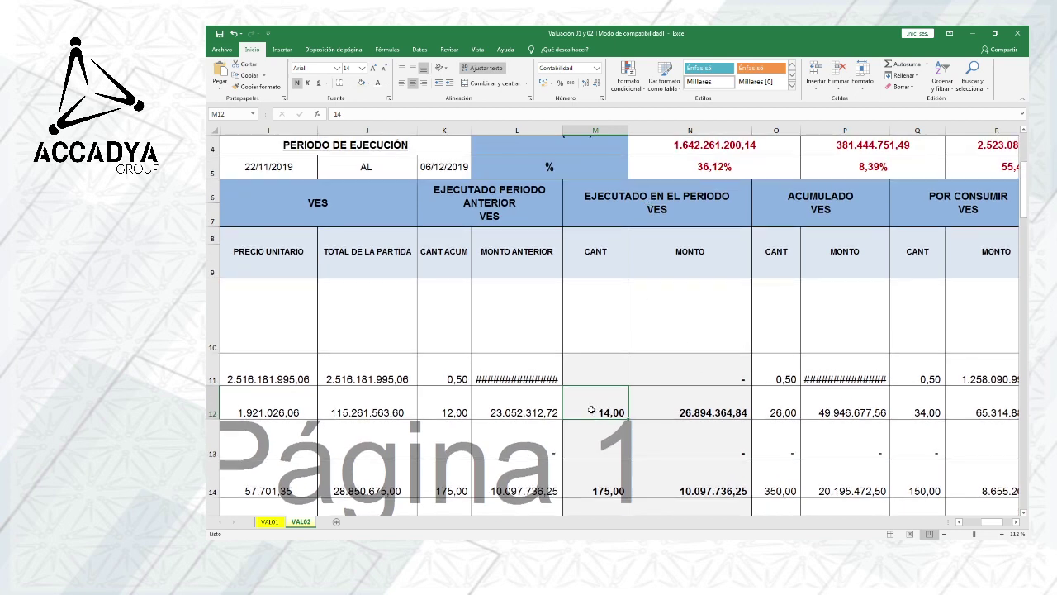
pyautogui.press('Tab')
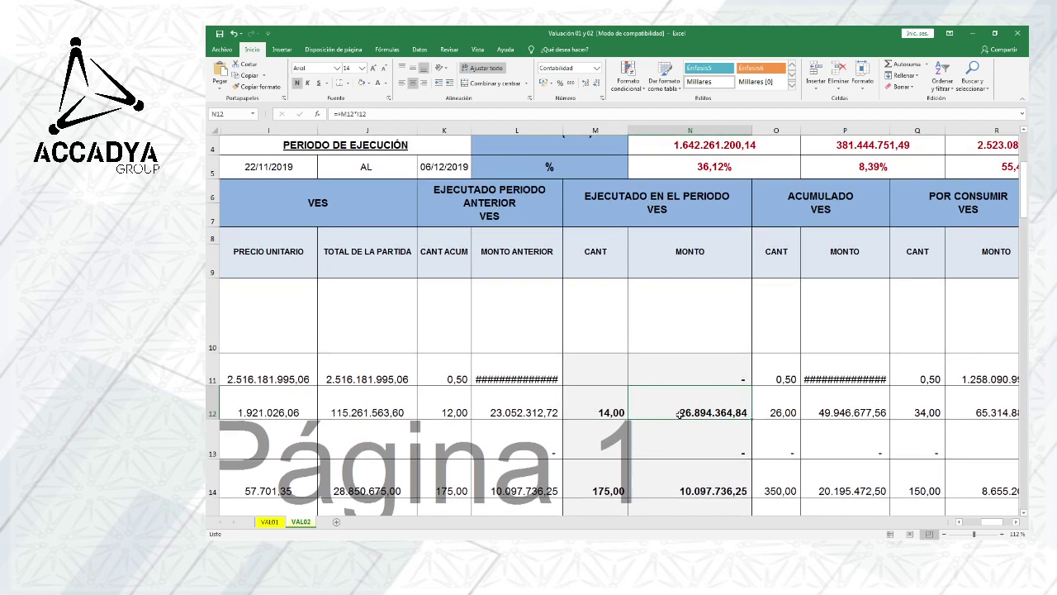
pyautogui.click(595, 406)
pyautogui.click(675, 410)
# Step: Compare the ambulance item's previously executed quantity in K12 with its current-period quantity and amount in M12 and N12
pyautogui.click(465, 192)
pyautogui.click(454, 406)
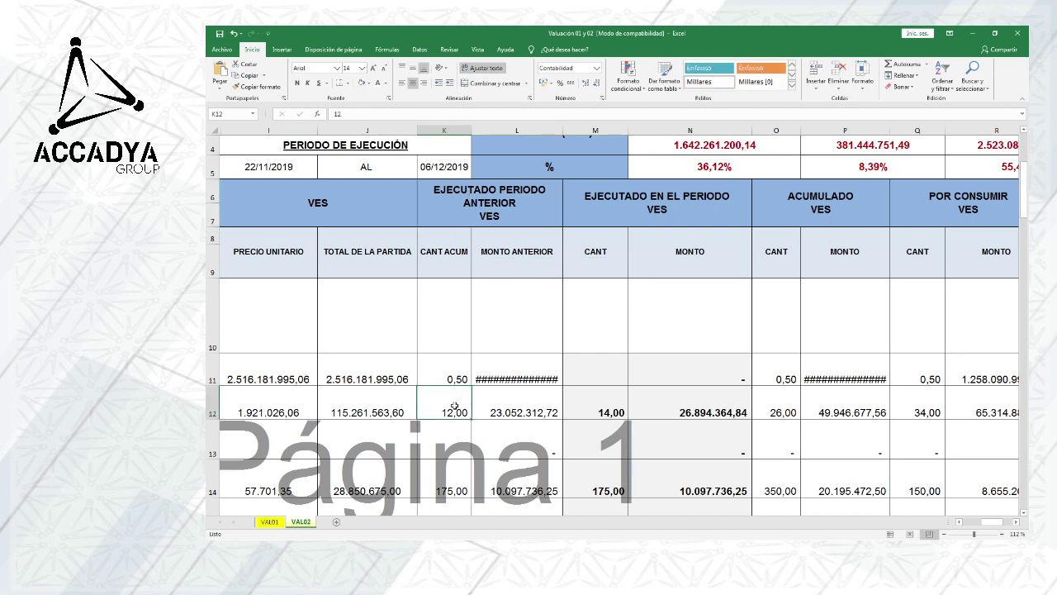
pyautogui.click(658, 210)
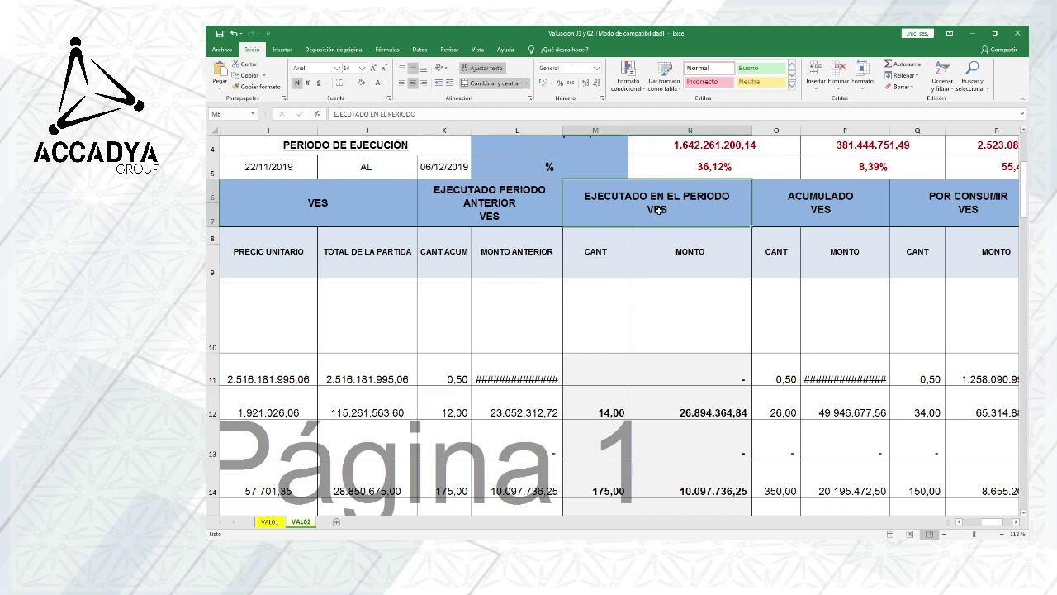
pyautogui.click(602, 414)
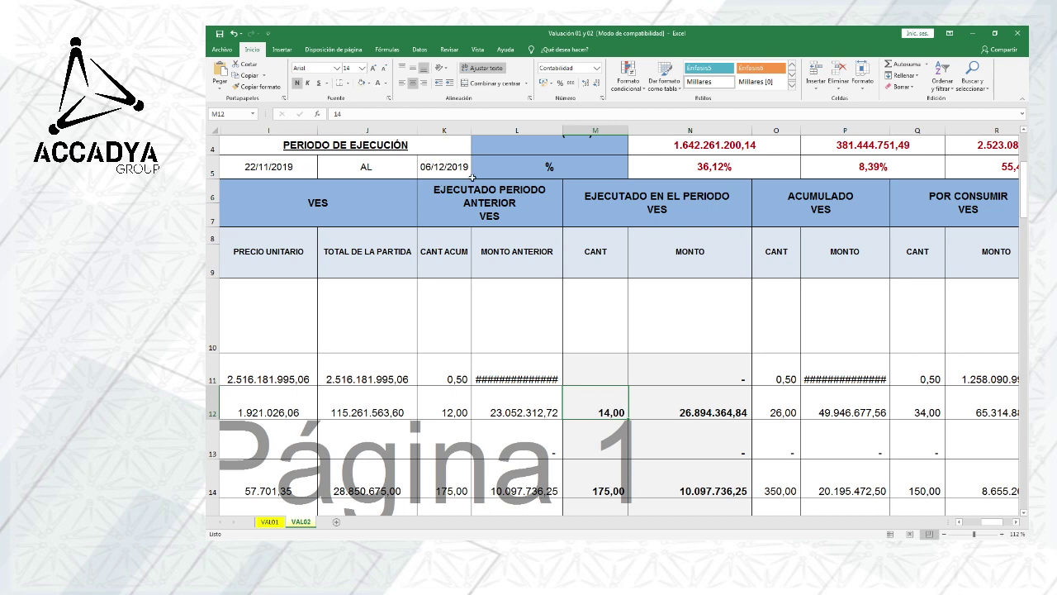
pyautogui.click(731, 401)
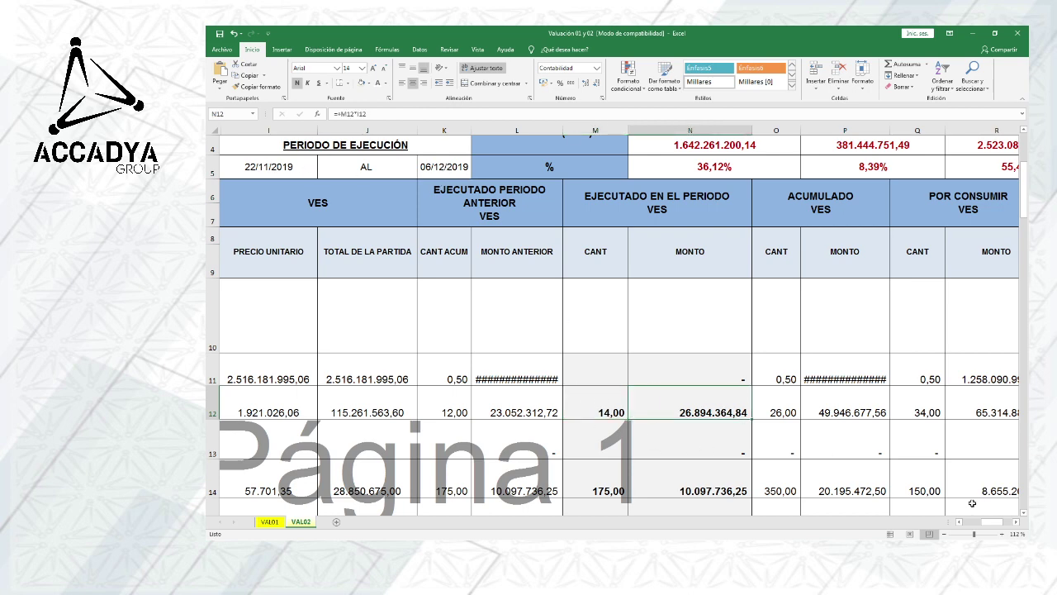
# Step: Inspect the ambulance item's ACUMULADO quantity and amount formulas in O12 and P12, and its POR CONSUMIR quantity formula in Q12
pyautogui.click(783, 409)
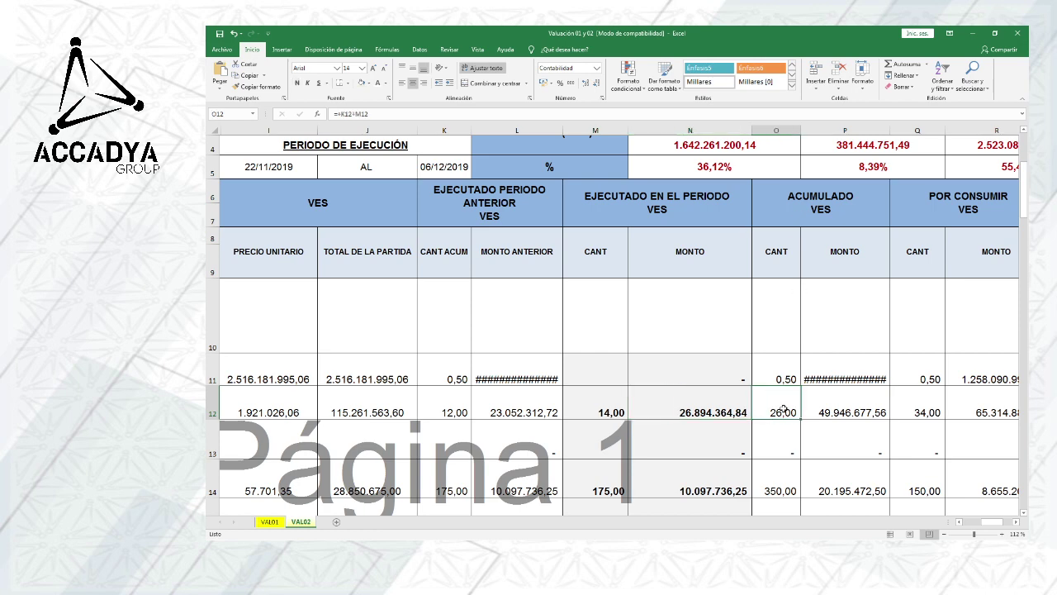
pyautogui.click(1018, 523)
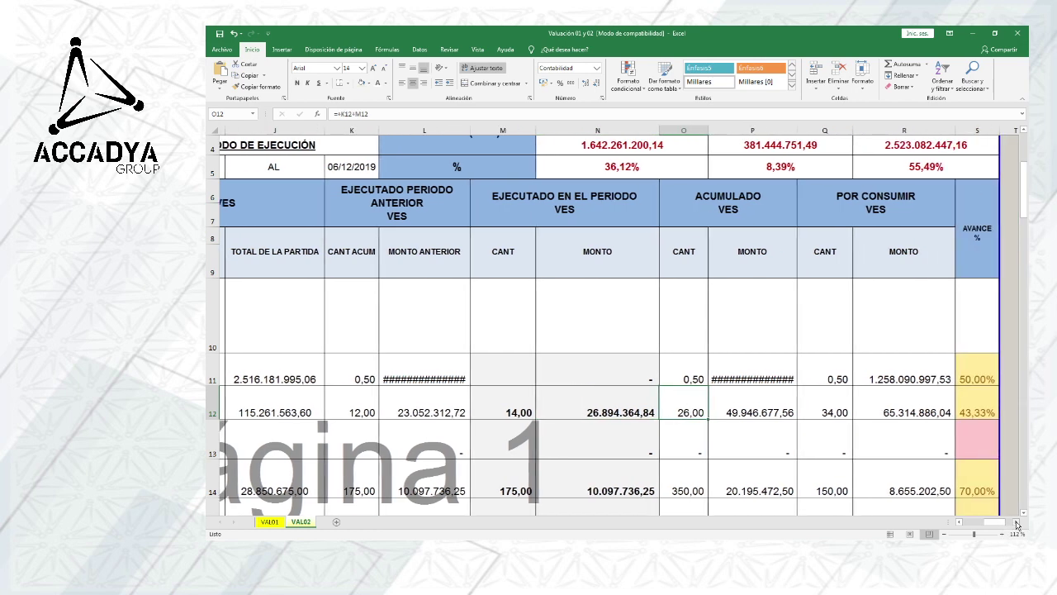
pyautogui.click(732, 408)
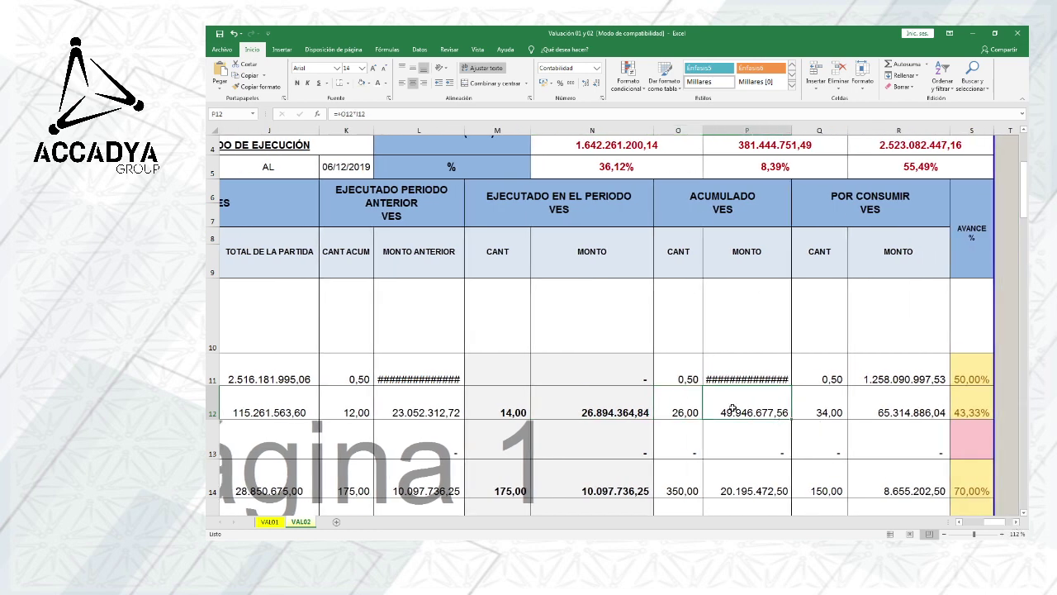
pyautogui.click(845, 410)
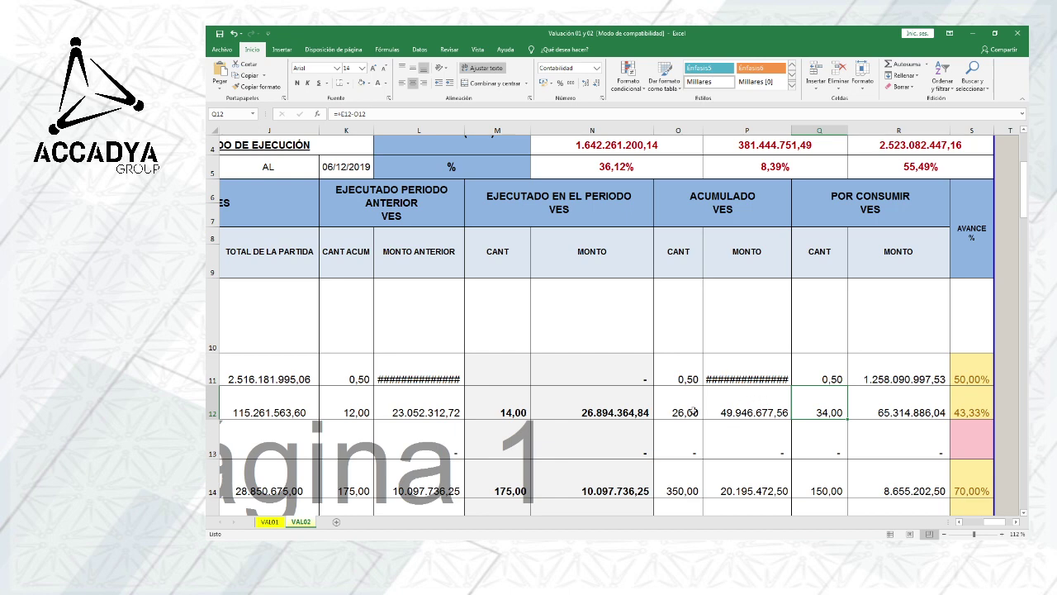
# Step: Inspect the ambulance item's AVANCE % formula in S12 and review the progress percentages of the items below it
pyautogui.click(973, 397)
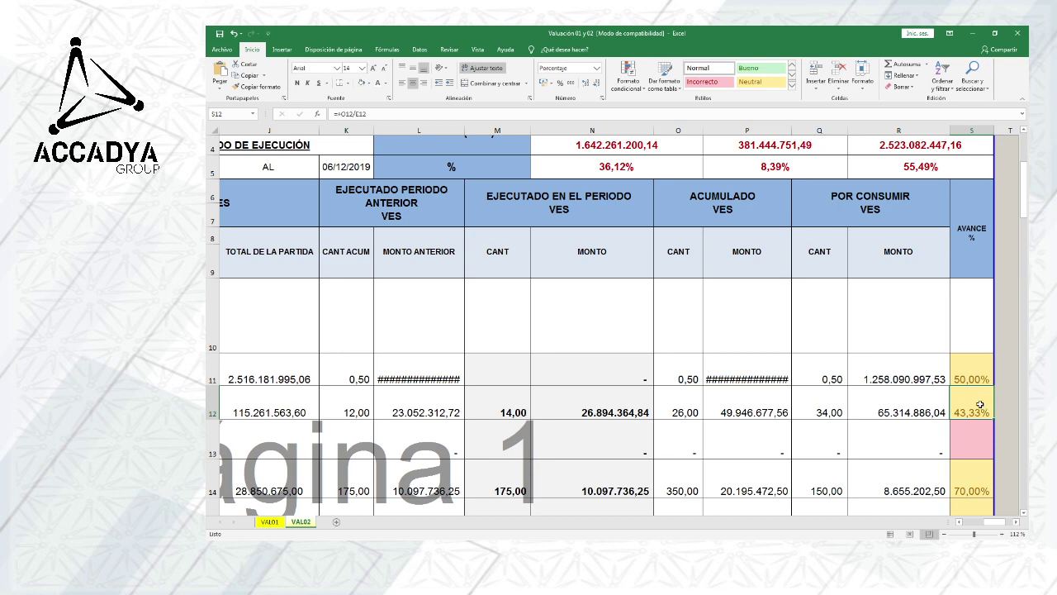
pyautogui.scroll(-1, 979, 404)
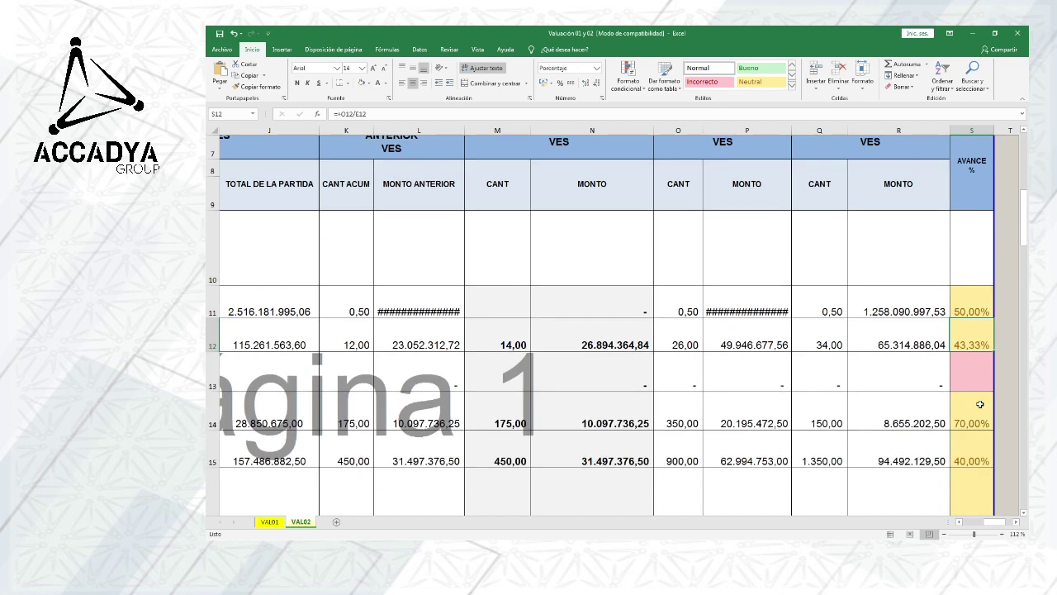
pyautogui.scroll(-1, 980, 404)
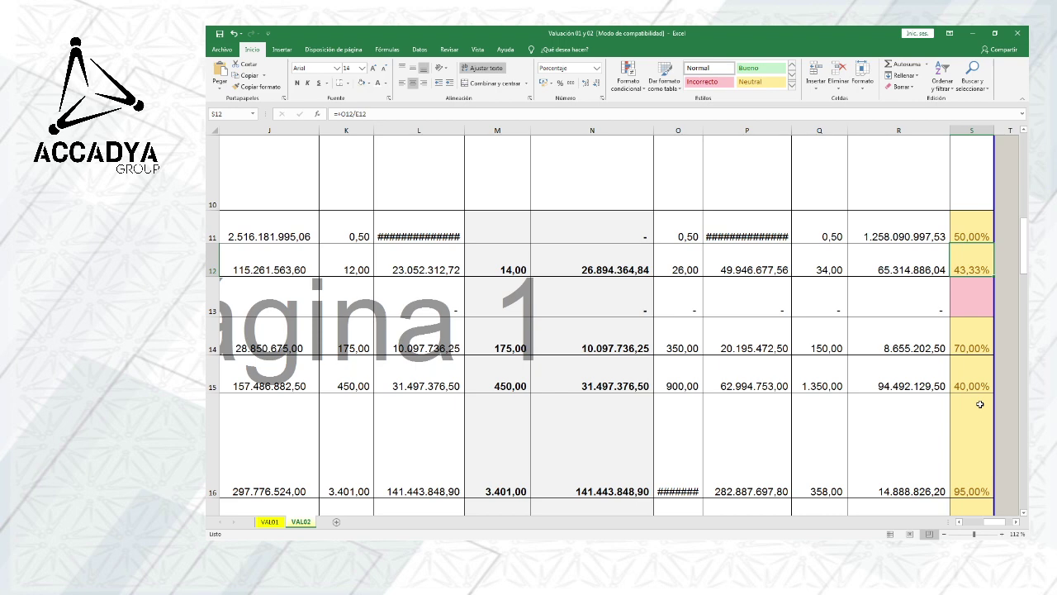
# Step: Examine items 3.3 to 3.6, from their descriptions and contract quantities across to their executed, accumulated and remaining amounts
pyautogui.click(967, 525)
pyautogui.scroll(-3, 580, 373)
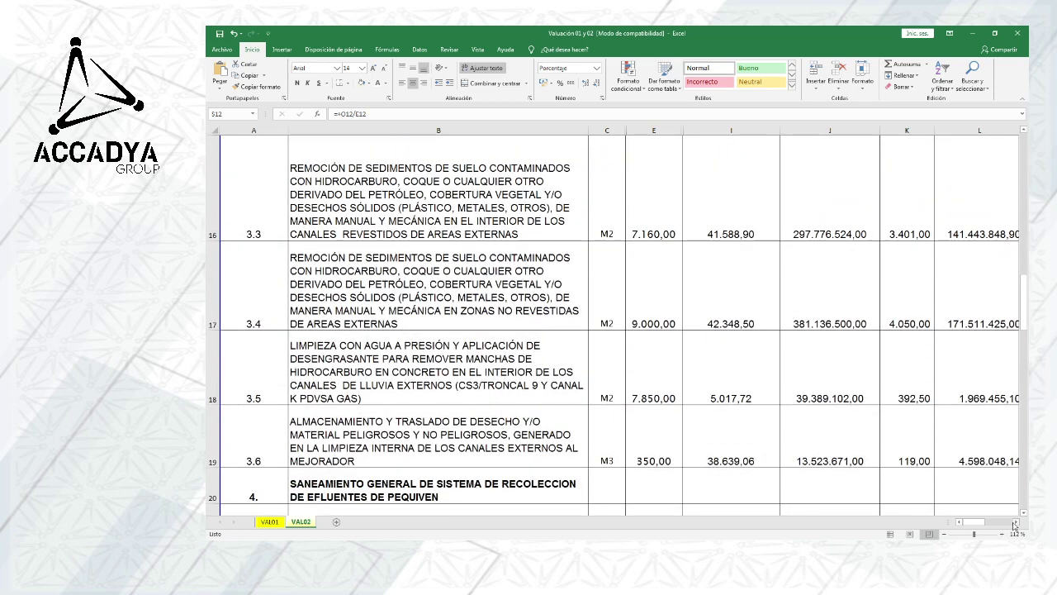
pyautogui.click(1016, 522)
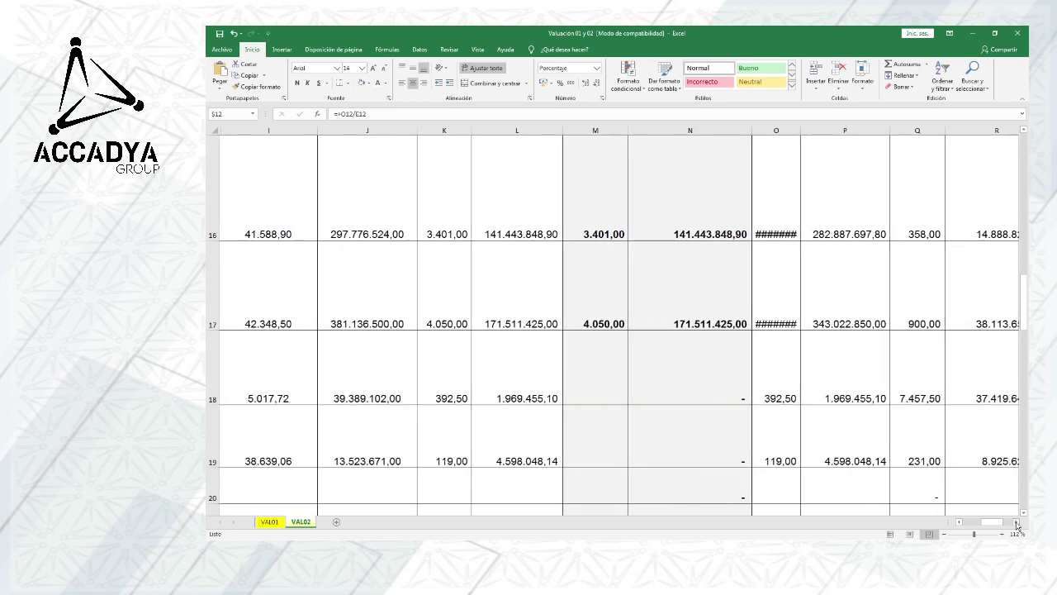
pyautogui.click(965, 303)
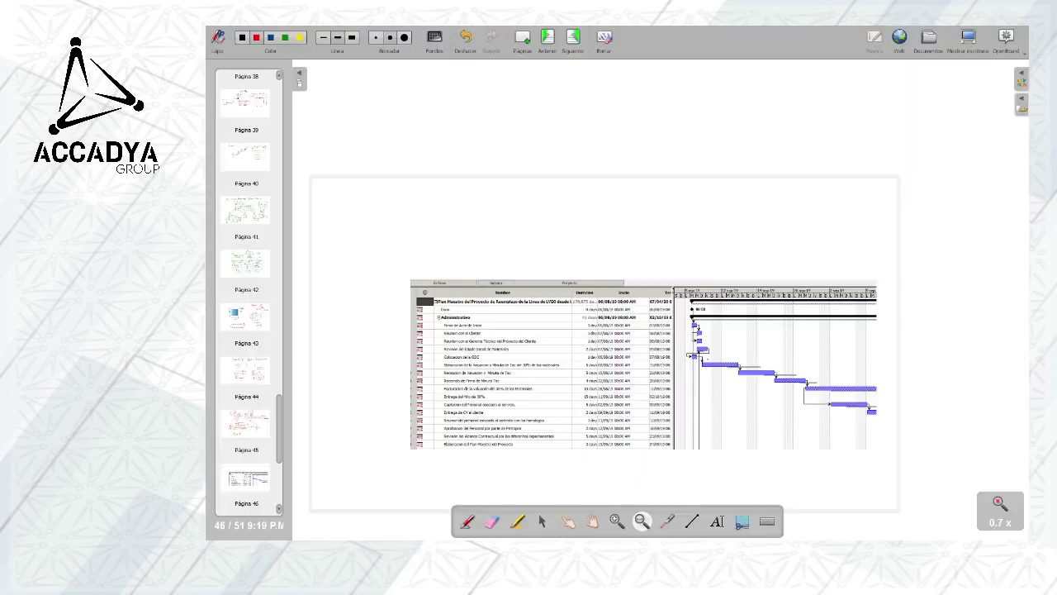
# Step: Switch to OpenBoard and add a blank page after the project schedule on page 46
pyautogui.click(524, 39)
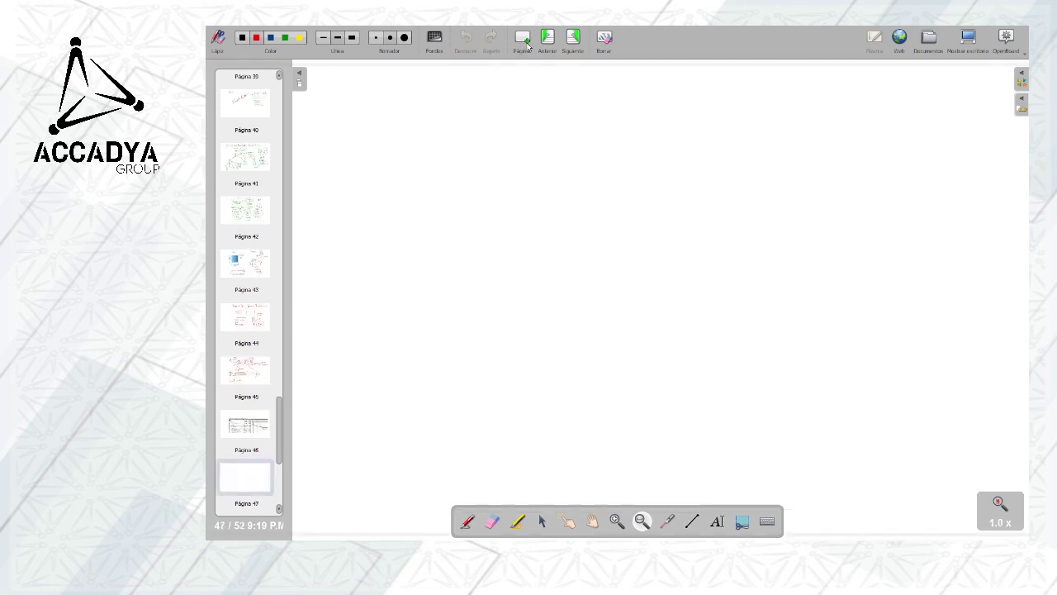